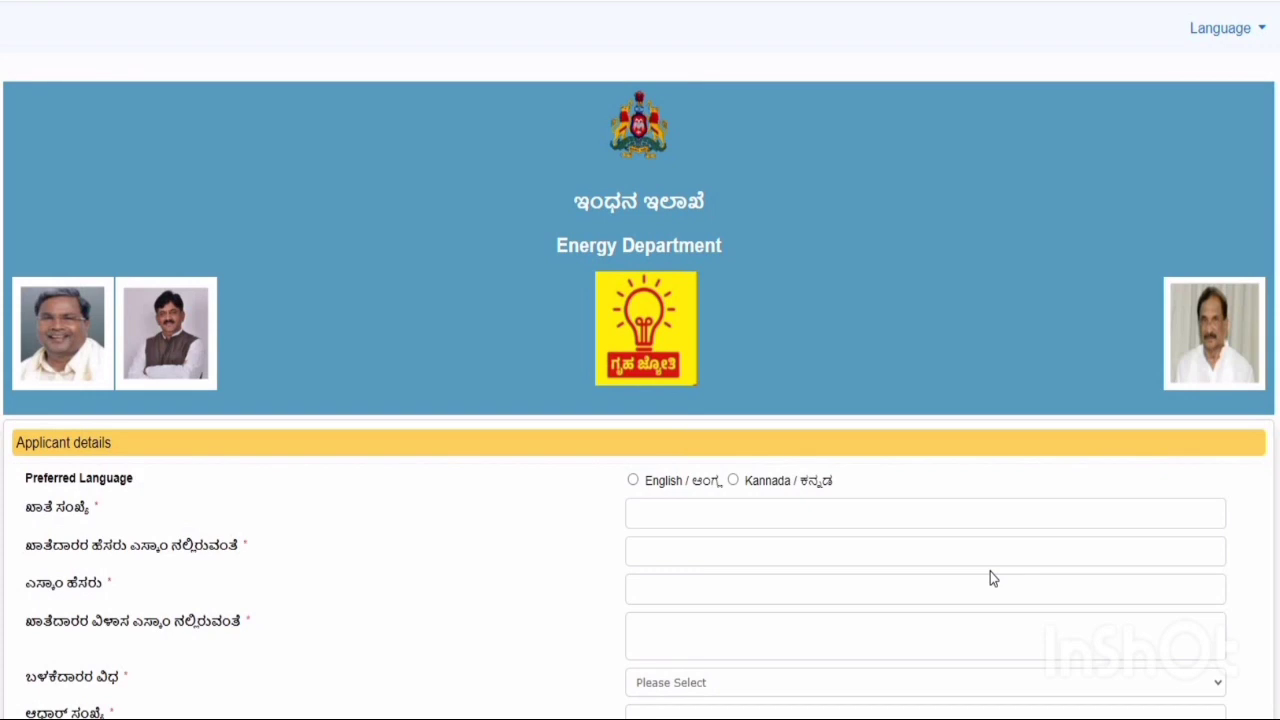
Step: Switch the form to Kannada and enter the electricity account number to auto-fill the holder's name, BESCOM and address
left_click(733, 481)
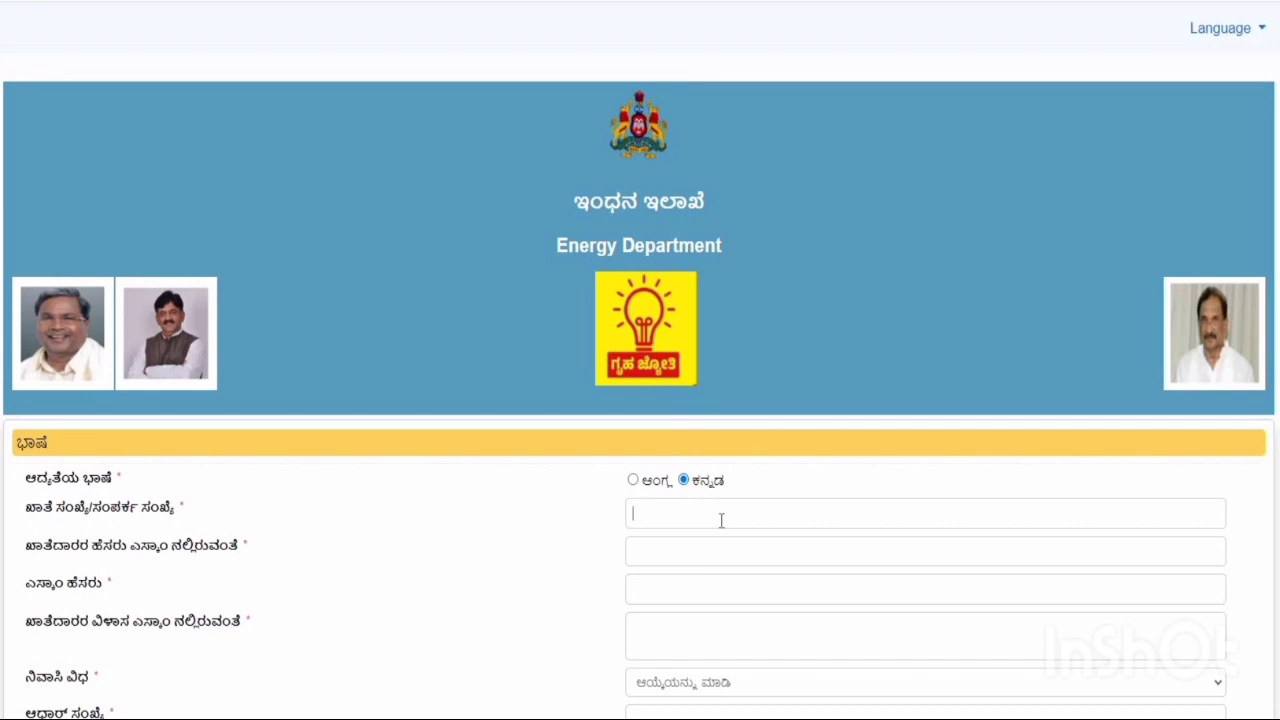
key("Tab")
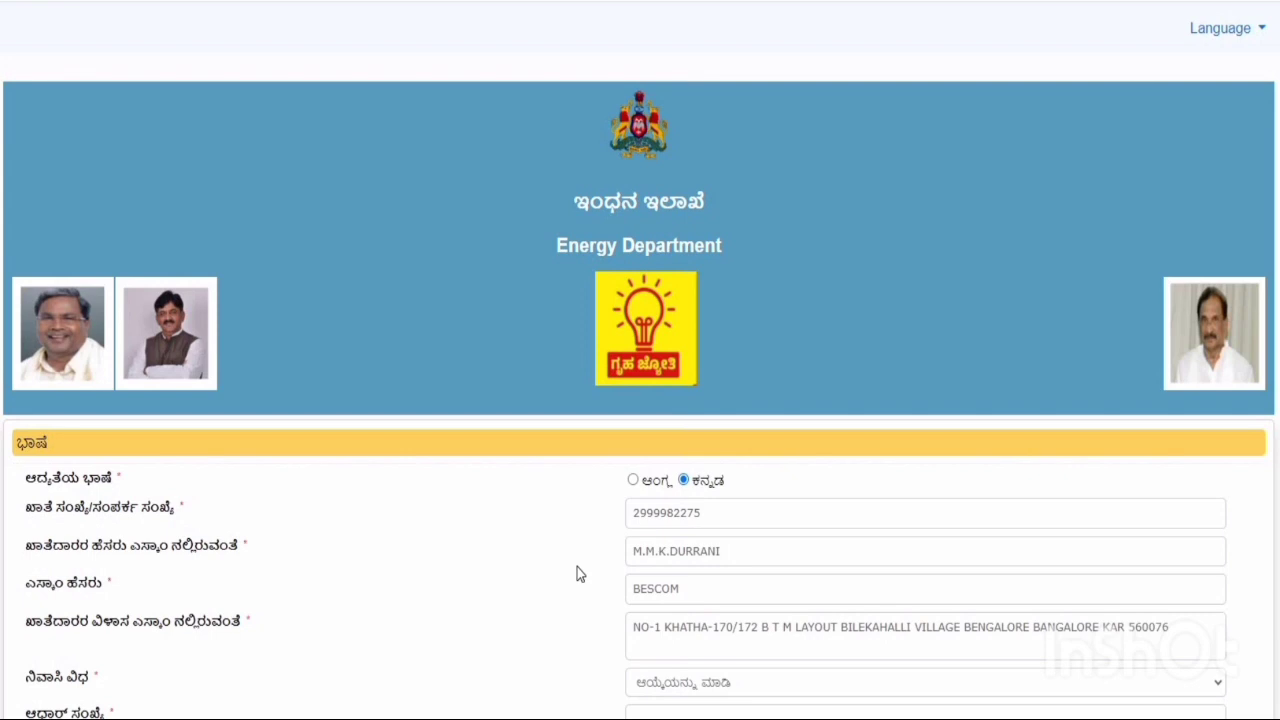
scroll(577, 567, "down", 1)
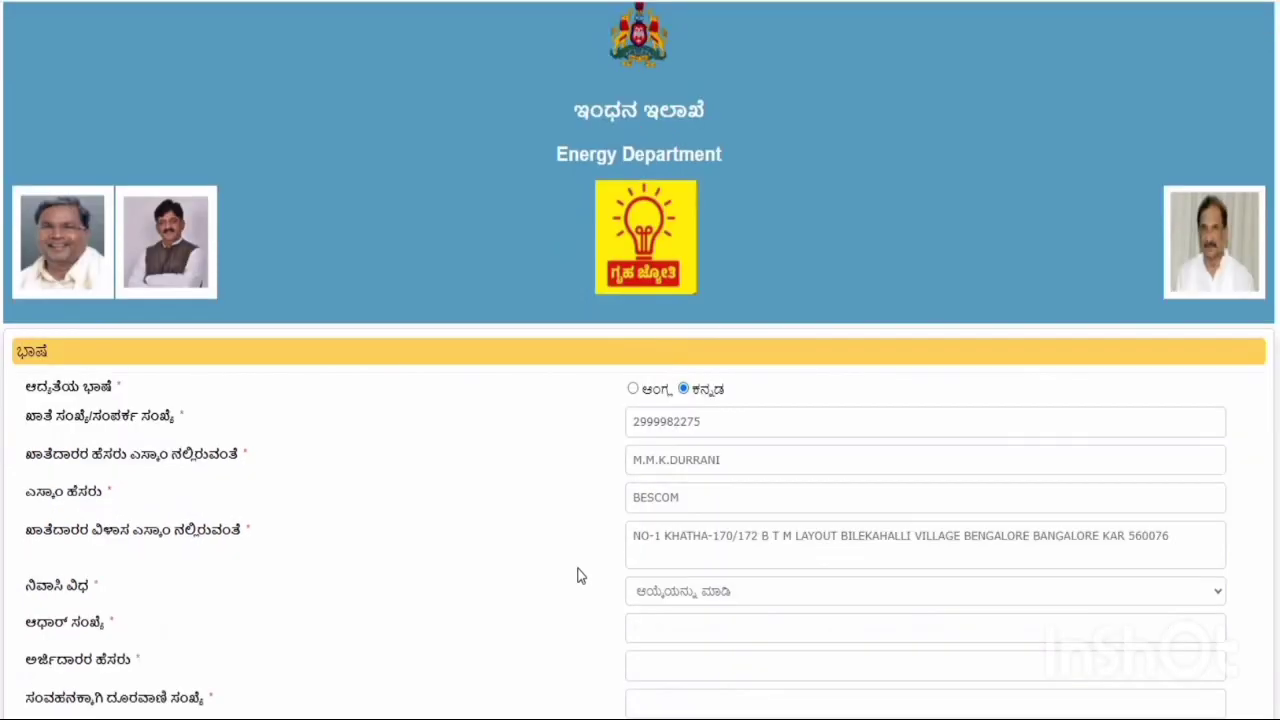
scroll(577, 576, "down", 2)
left_click(656, 420)
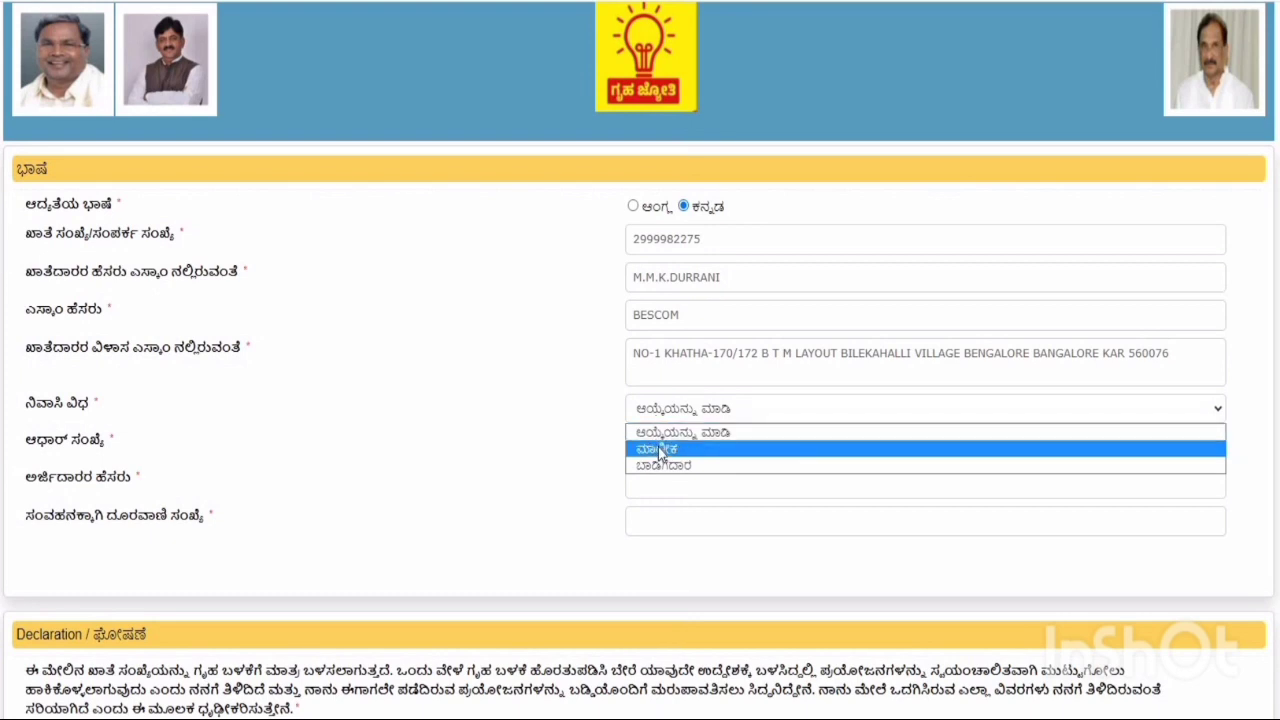
Step: Choose ಮಾಲೀಕ (owner) as the residence type and enter the applicant's Aadhaar number
left_click(660, 452)
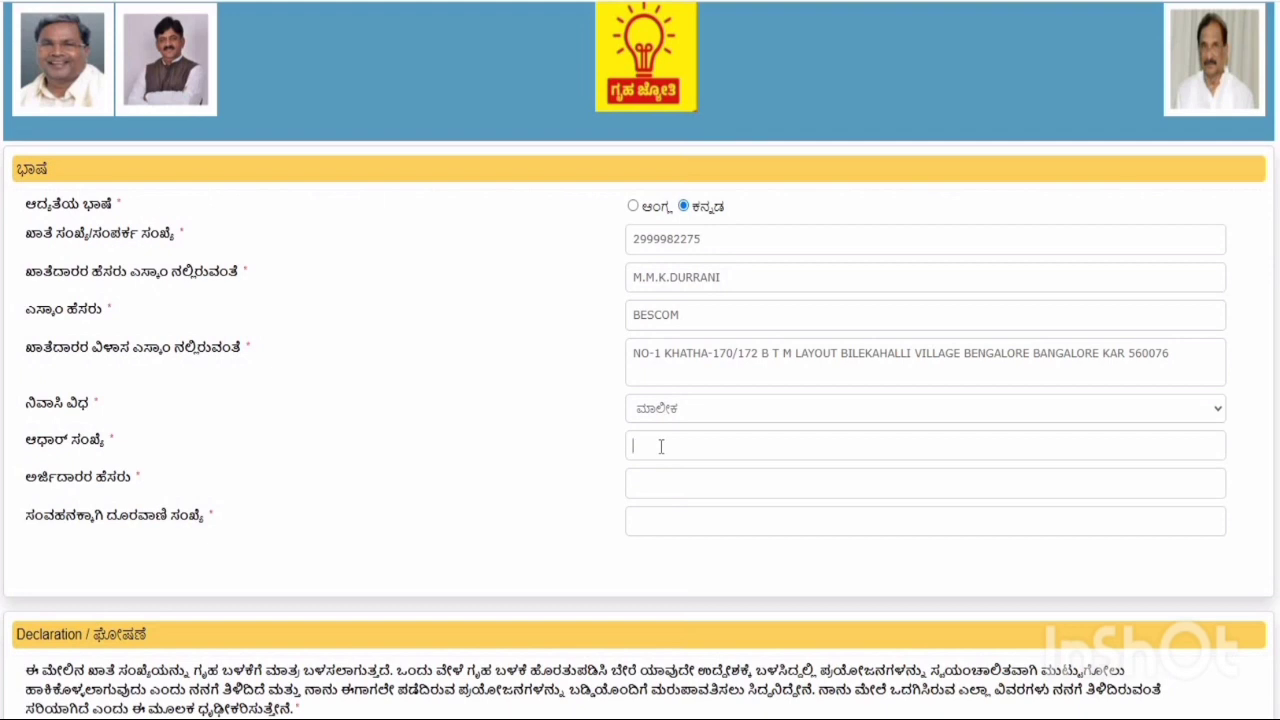
Step: Enter the applicant's Aadhaar number on the EKYC page, tick the consent box and request an OTP
left_click(667, 479)
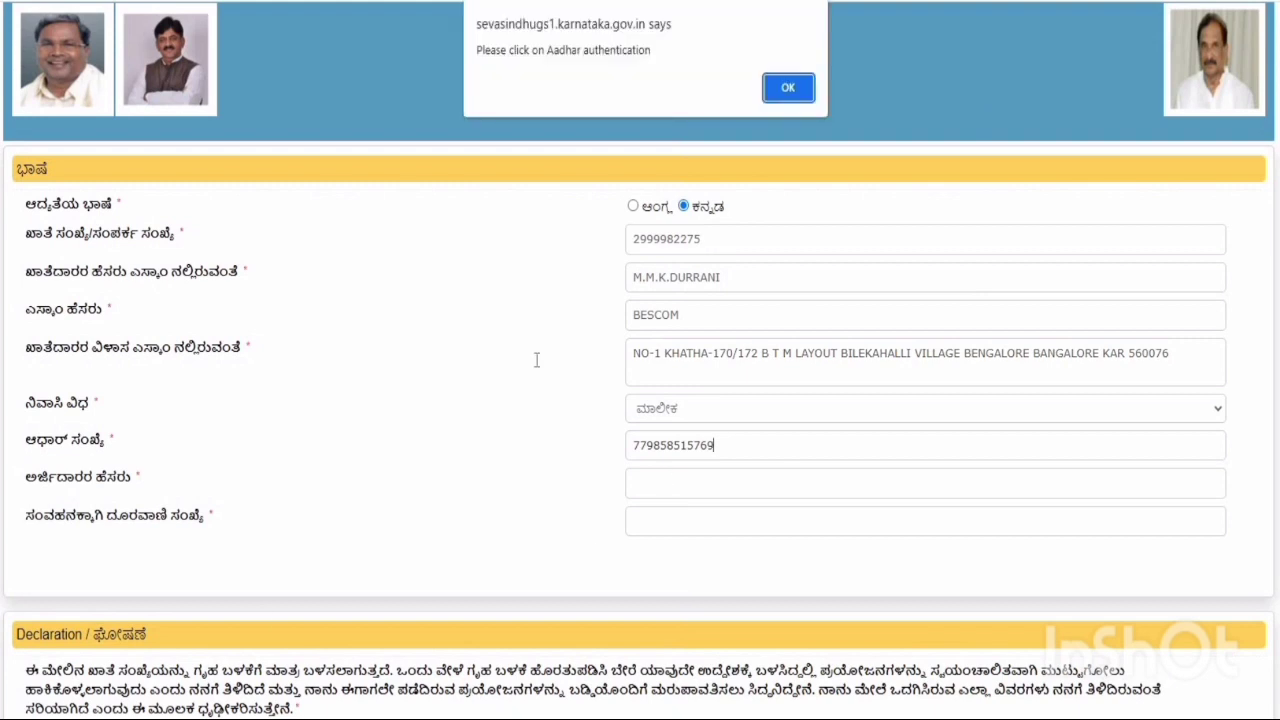
left_click(780, 88)
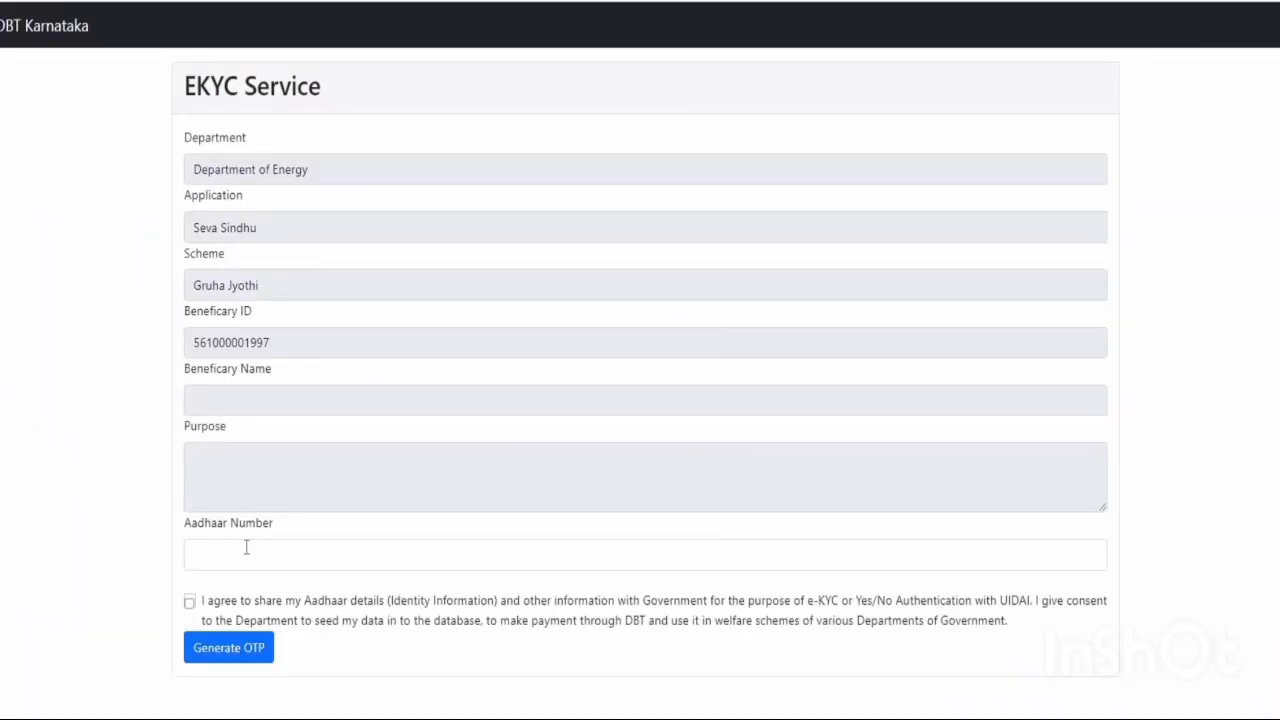
left_click(246, 547)
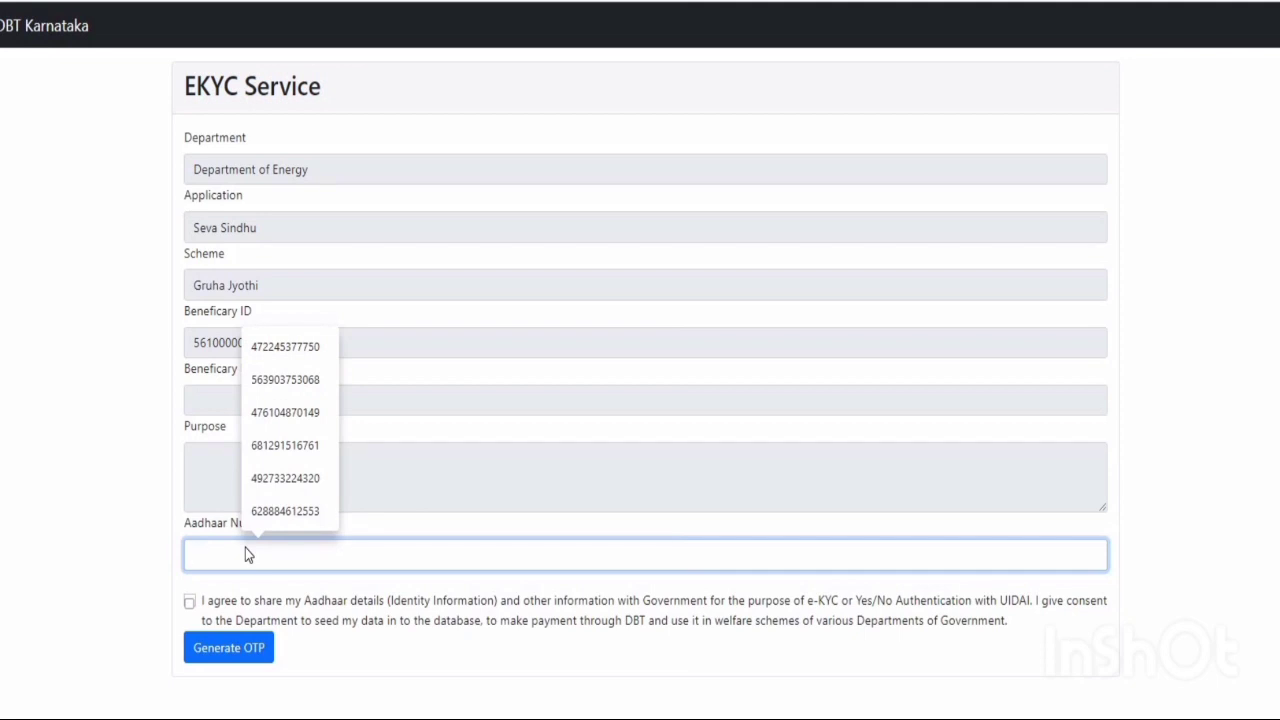
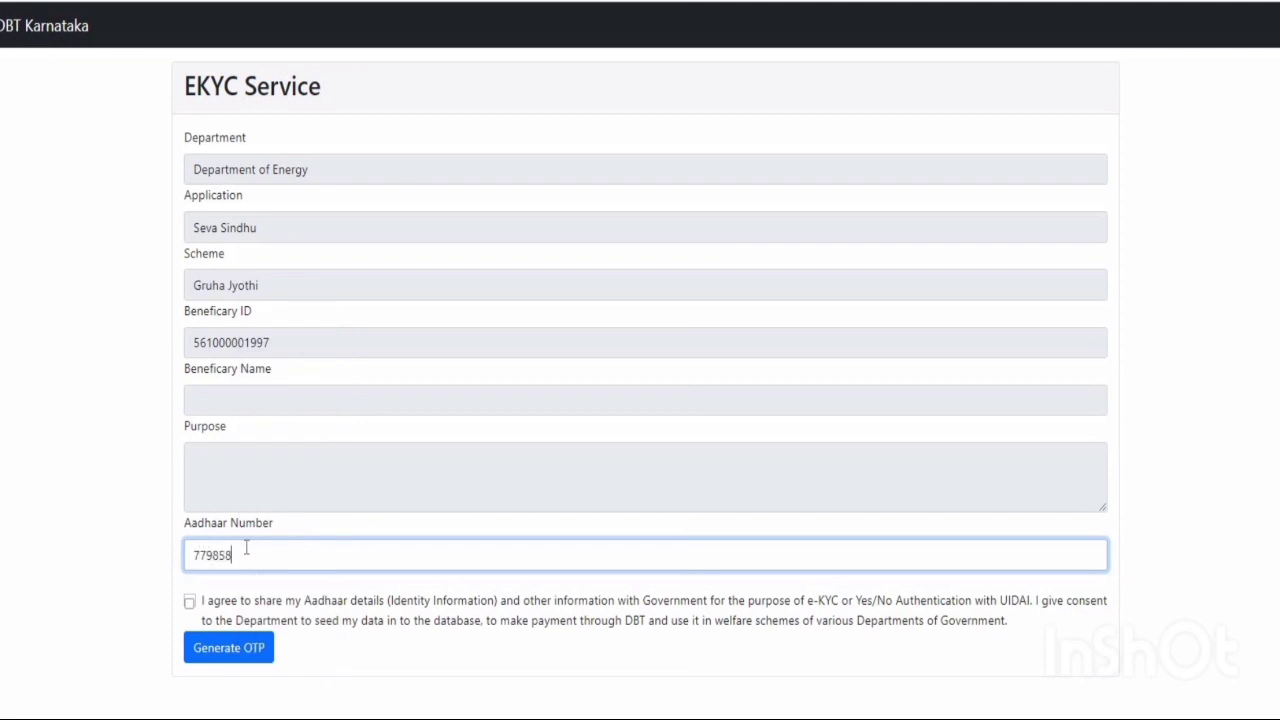
left_click(190, 605)
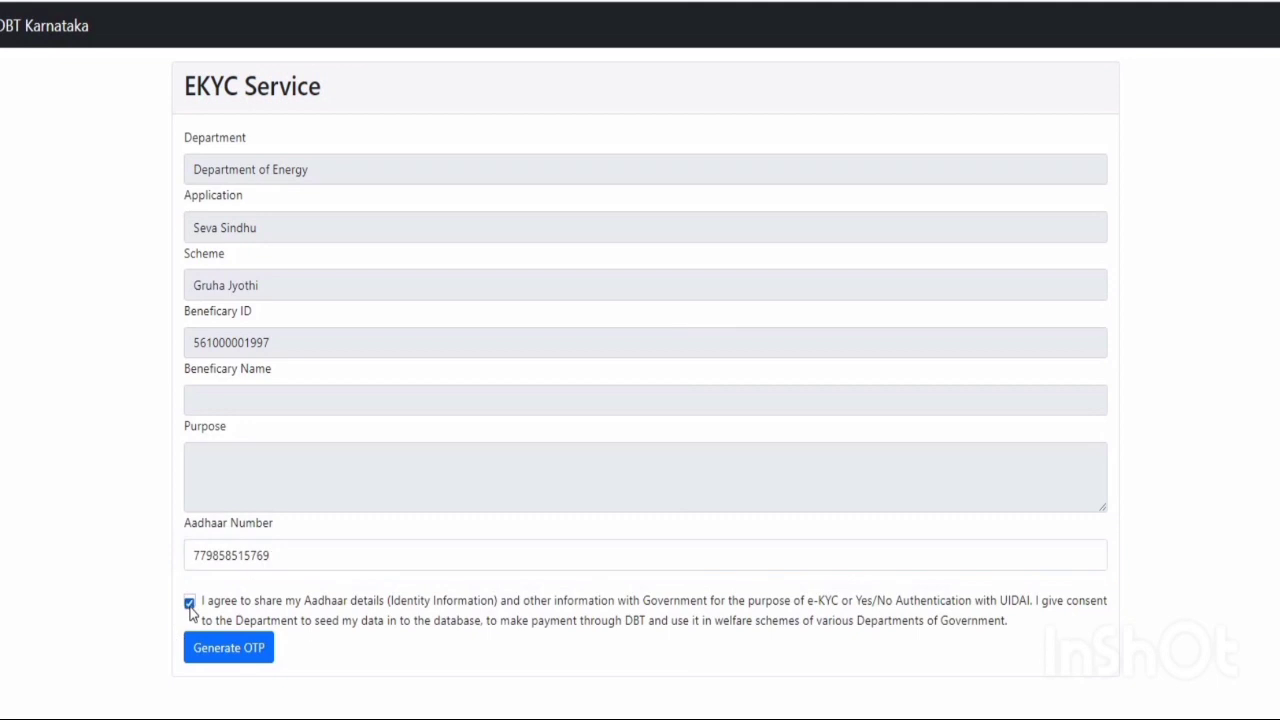
left_click(256, 650)
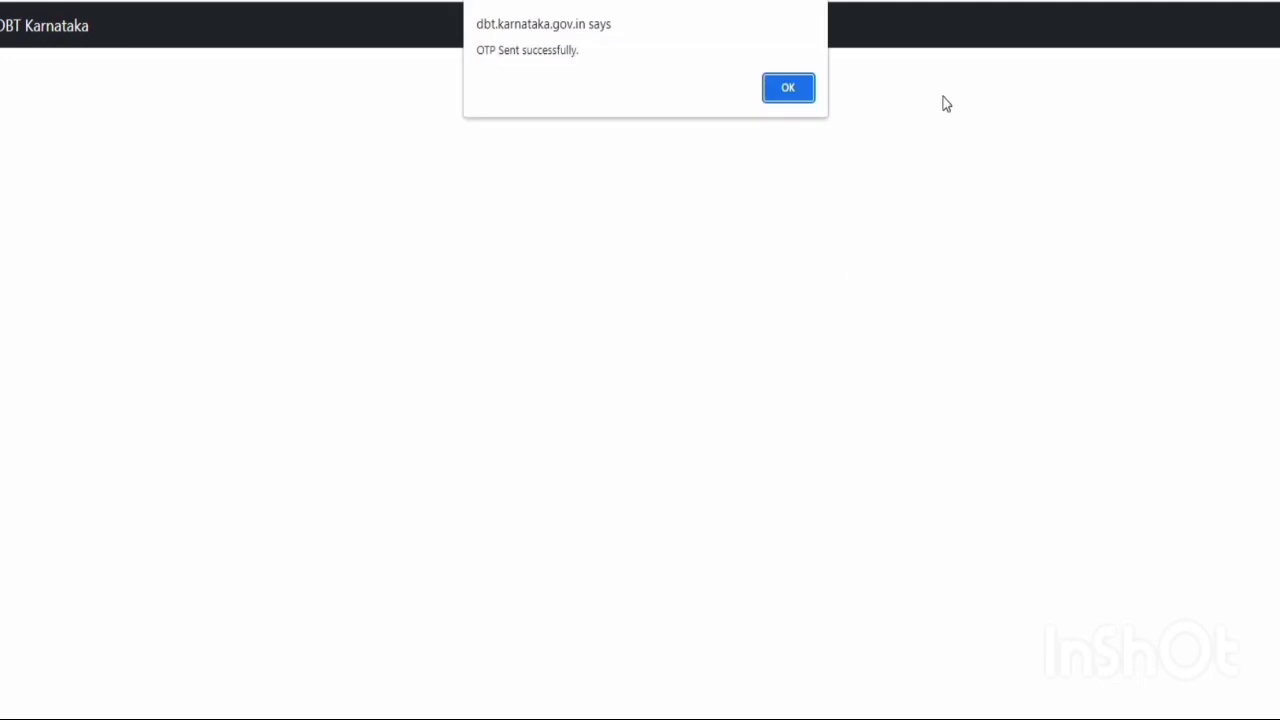
Step: Enter the received Aadhaar OTP and submit it for verification
left_click(802, 97)
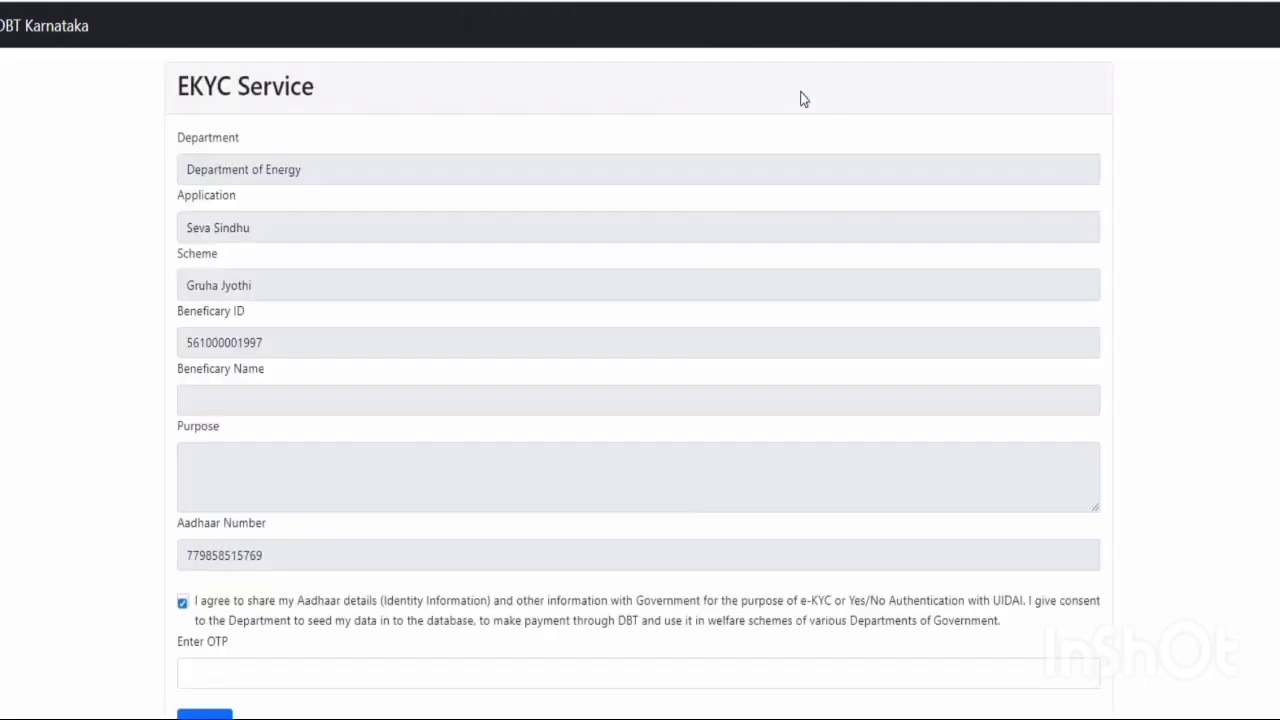
scroll(597, 258, "down", 1)
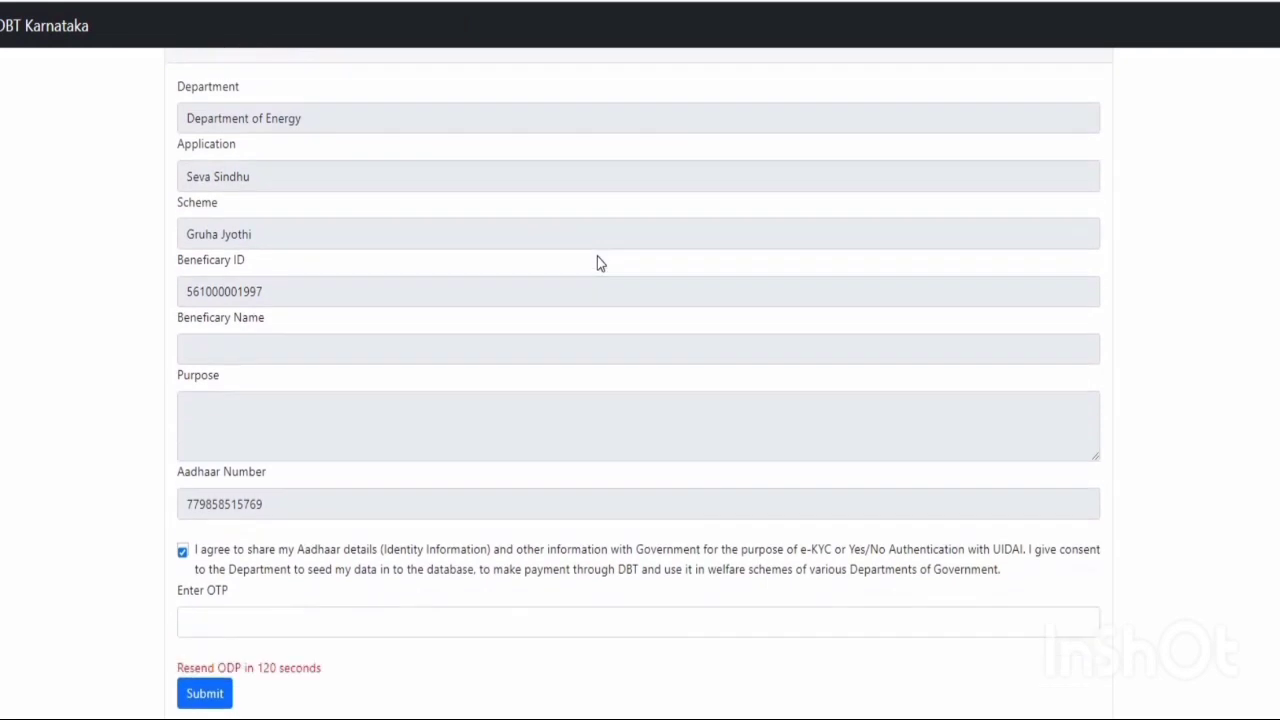
left_click(340, 619)
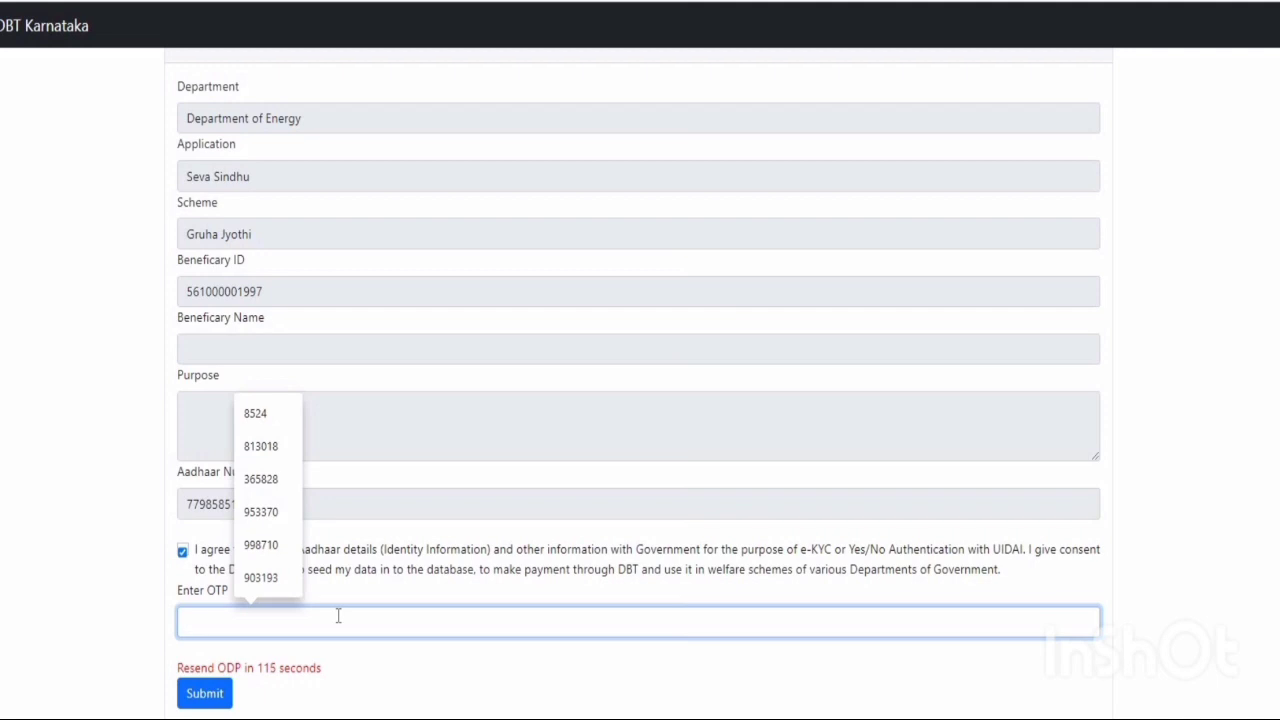
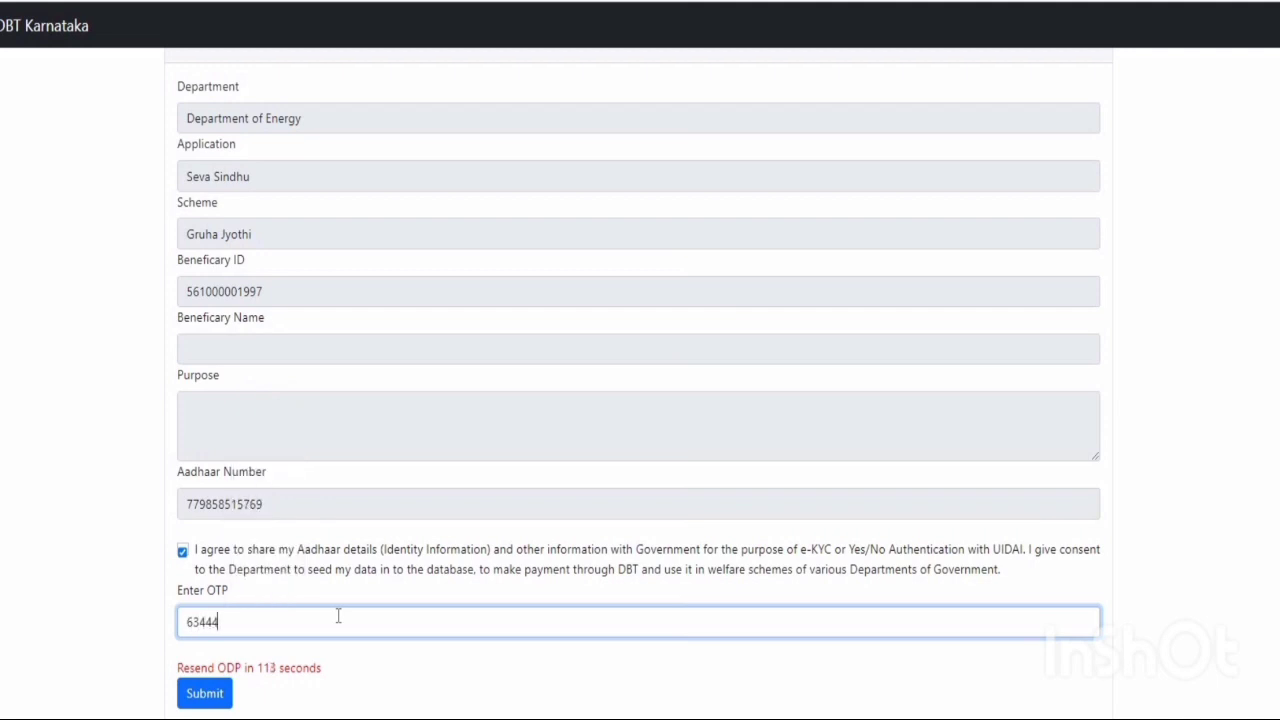
left_click(204, 695)
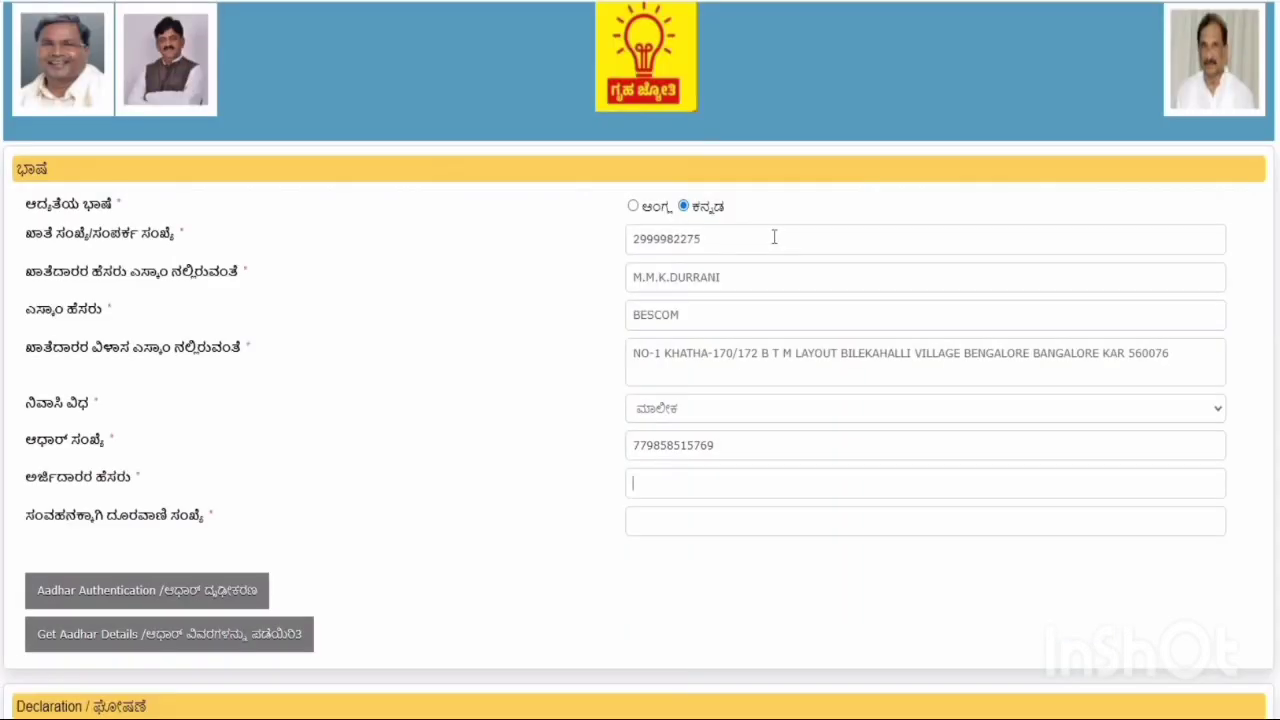
Step: Fetch the applicant's name via Get Aadhar Details and enter the contact mobile number
left_click(163, 633)
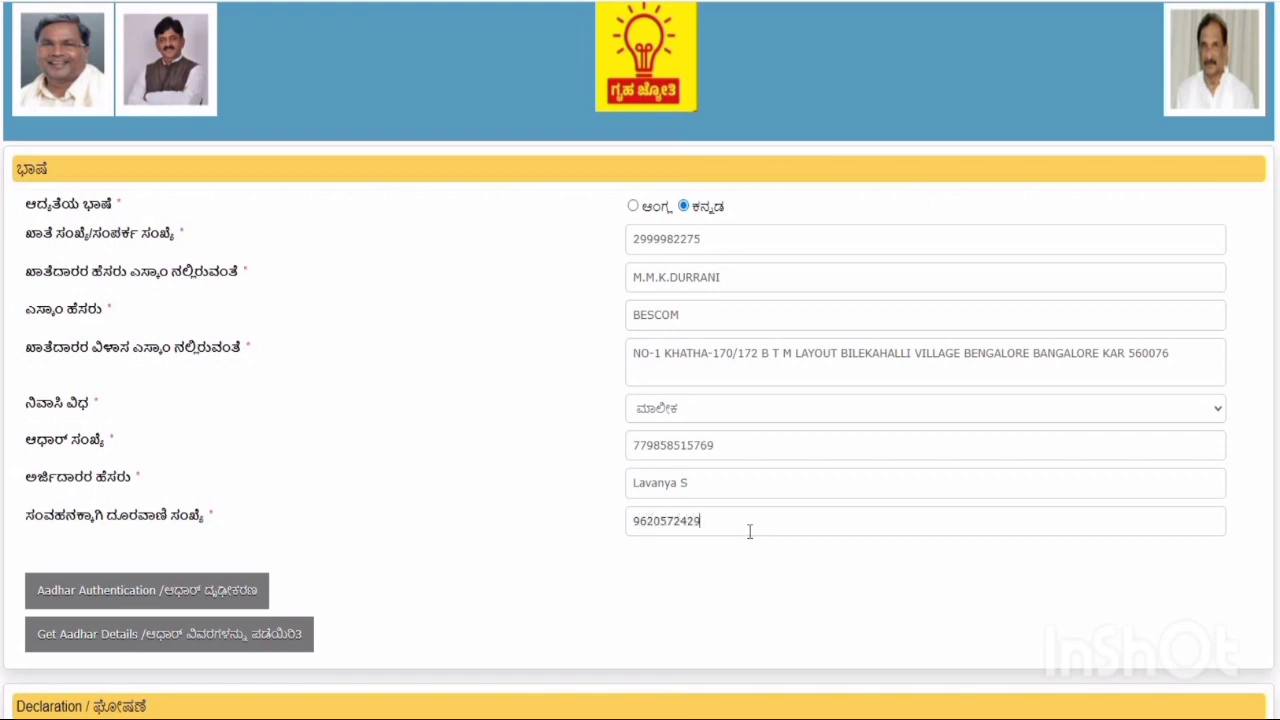
scroll(745, 515, "down", 4)
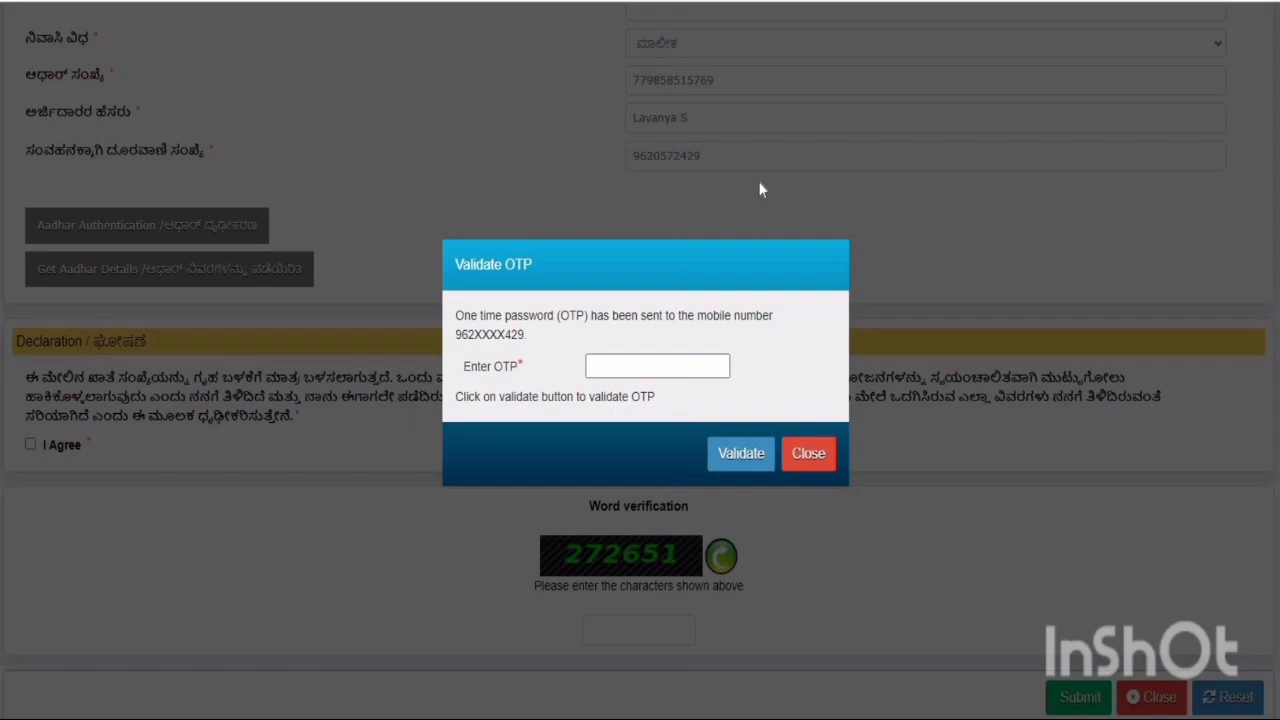
Step: Enter the mobile OTP in the Validate OTP dialog and validate the phone number
left_click(689, 361)
left_click(689, 361)
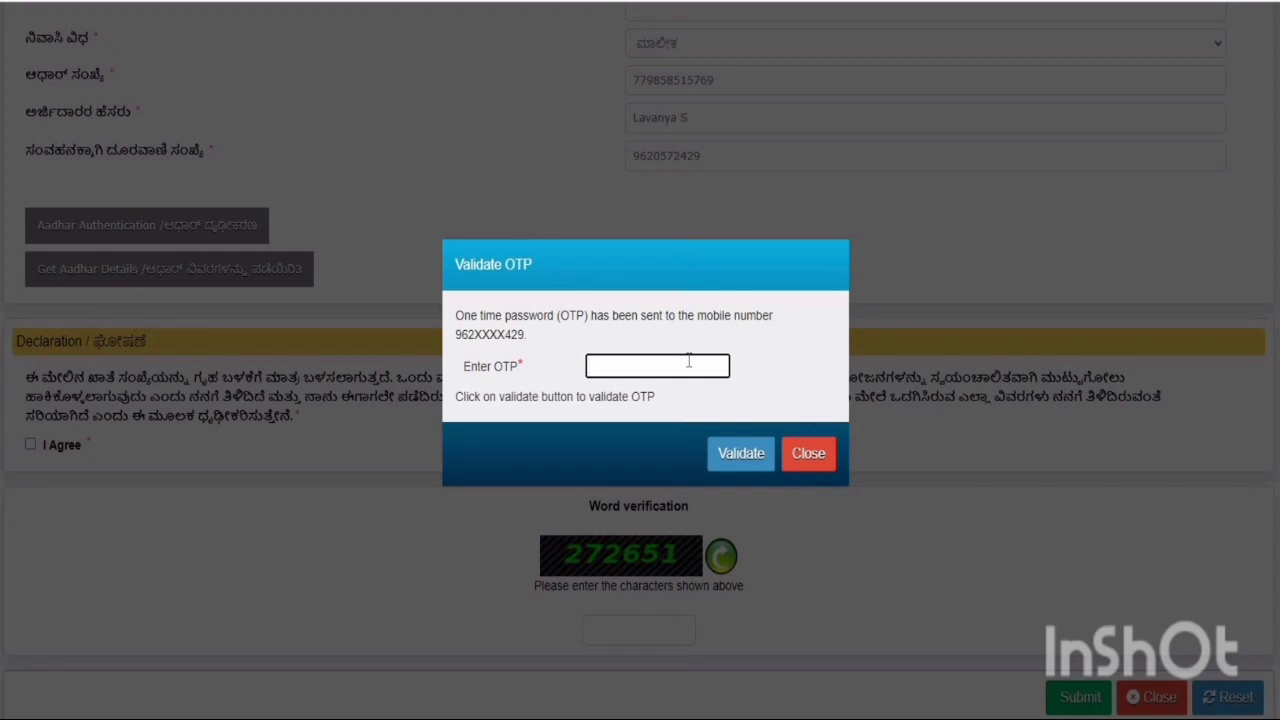
left_click(720, 460)
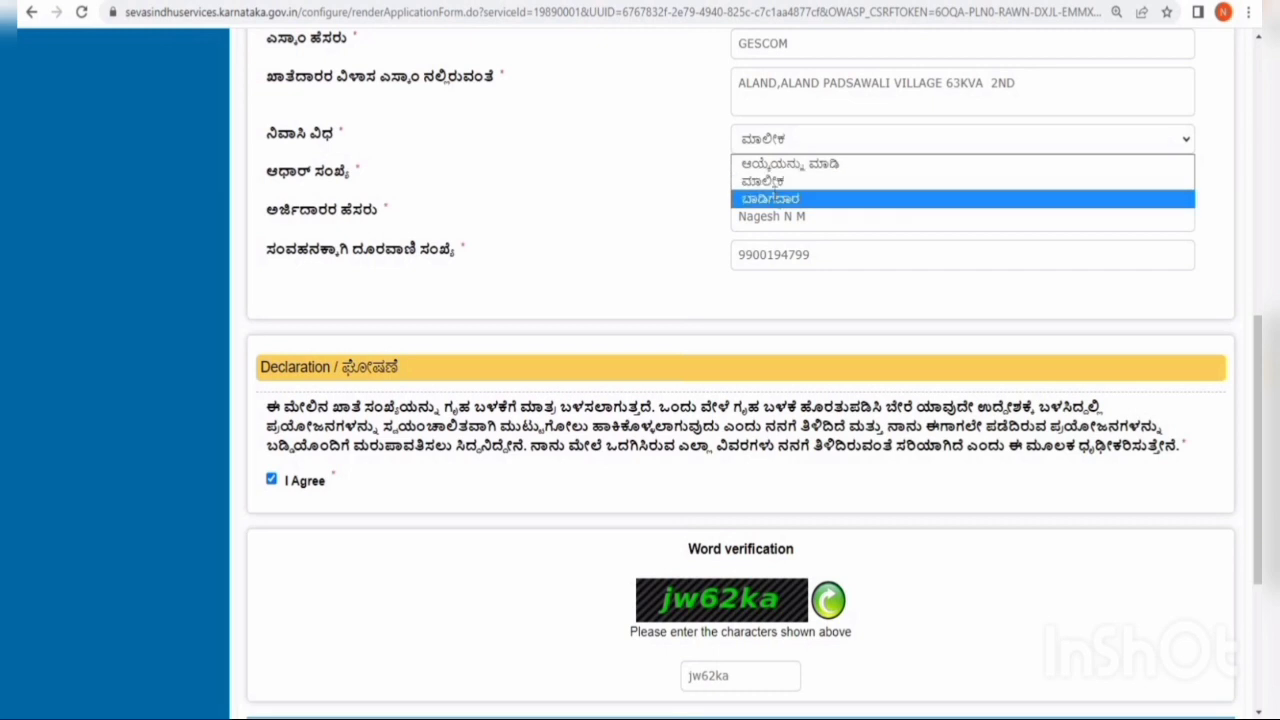
Step: Pick ಬಾಡಿಗೆದಾರ (tenant) as residence type, then submit the form with the green Submit button
left_click(776, 199)
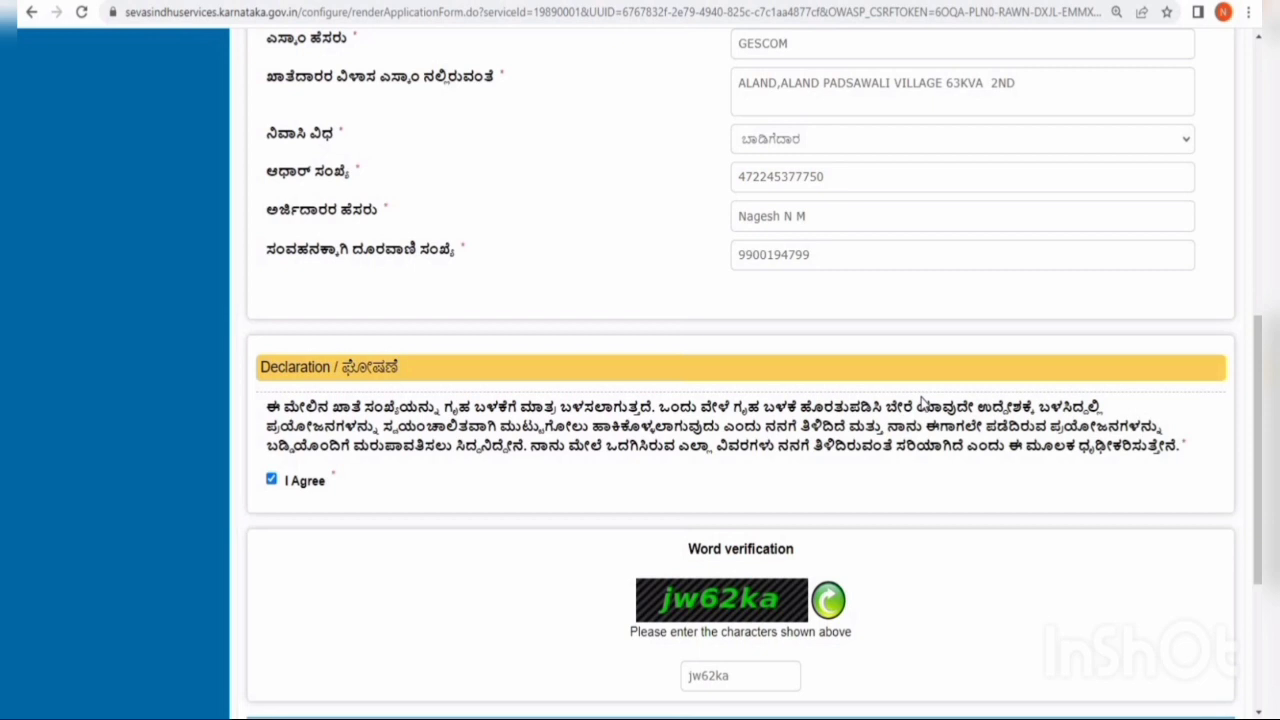
scroll(920, 405, "down", 2)
scroll(929, 449, "down", 1)
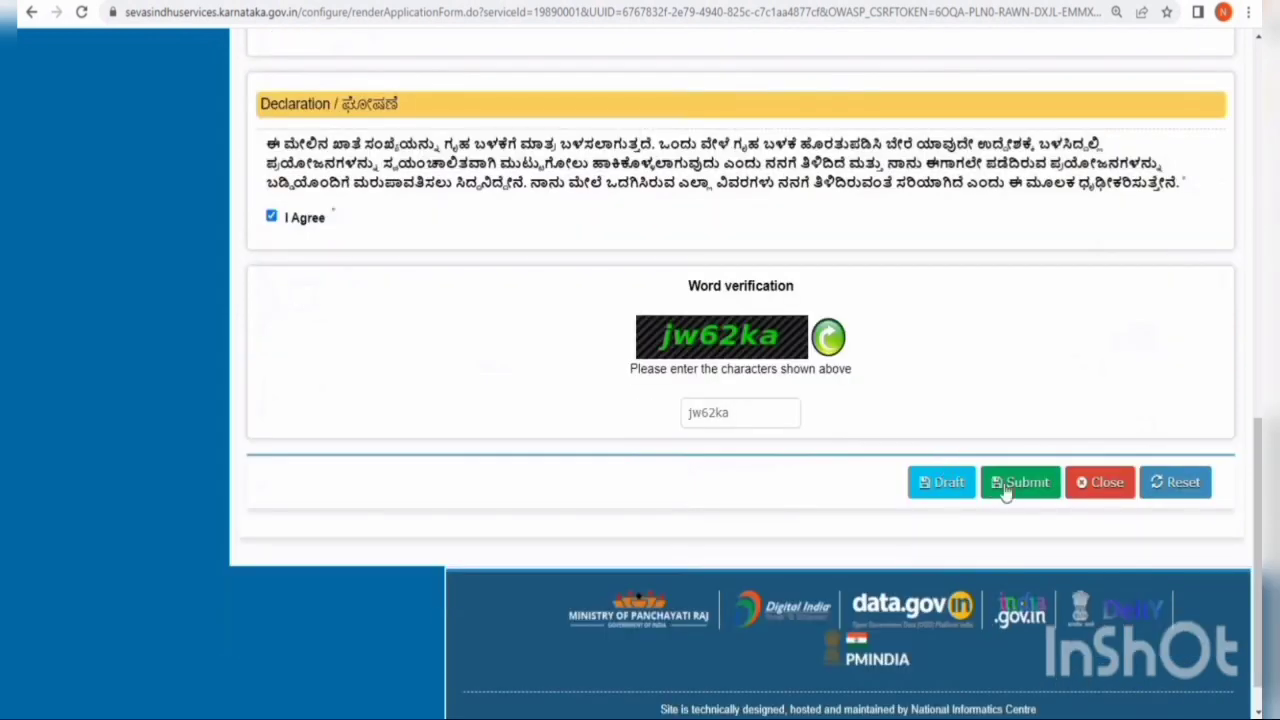
left_click(1025, 485)
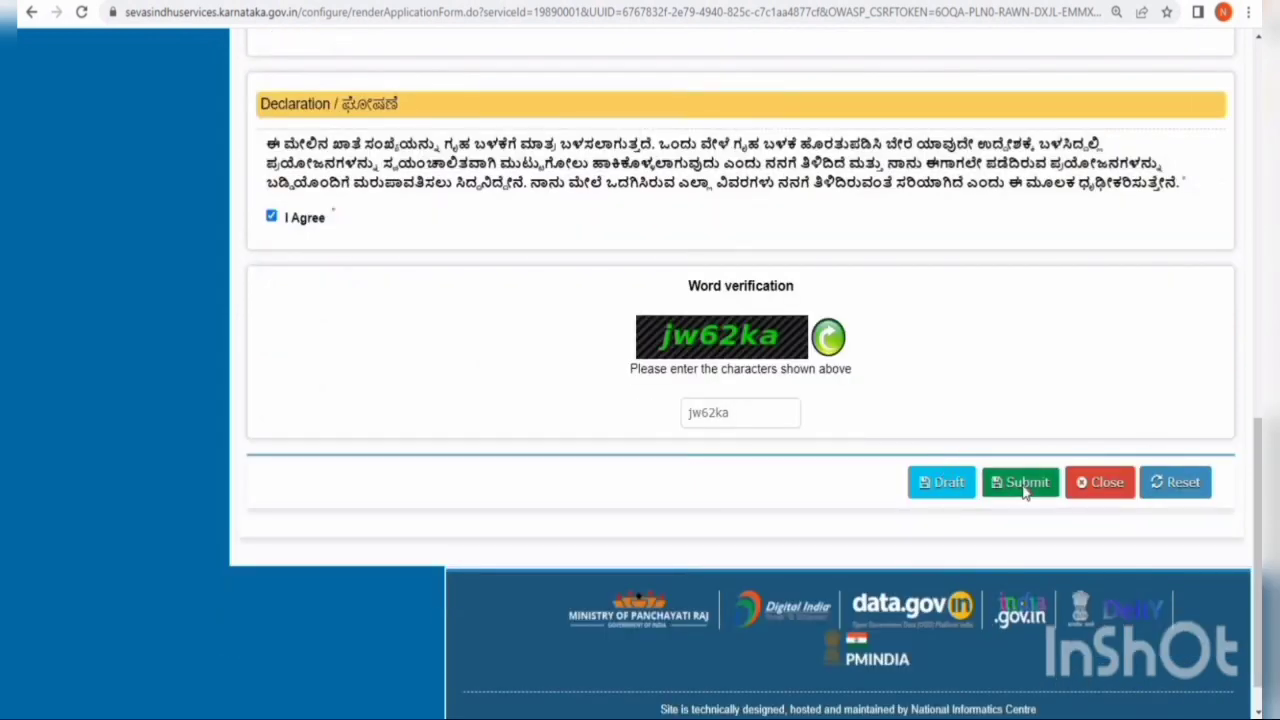
left_click(1025, 487)
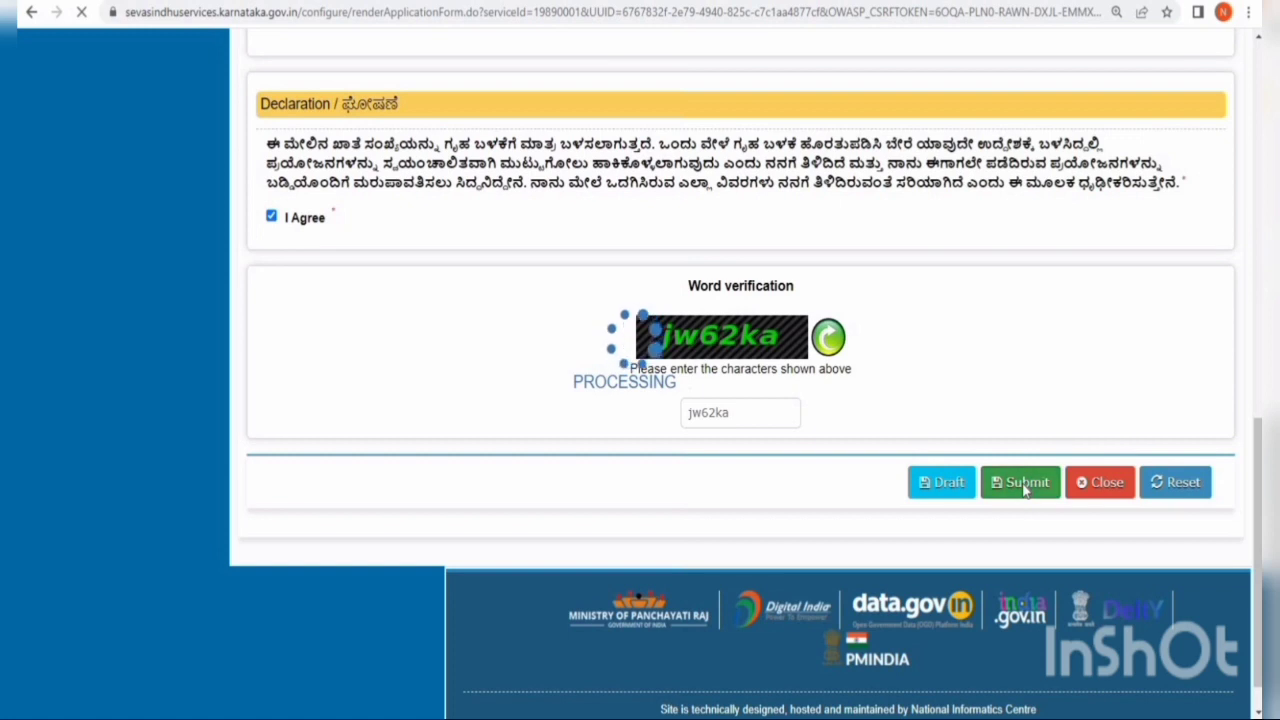